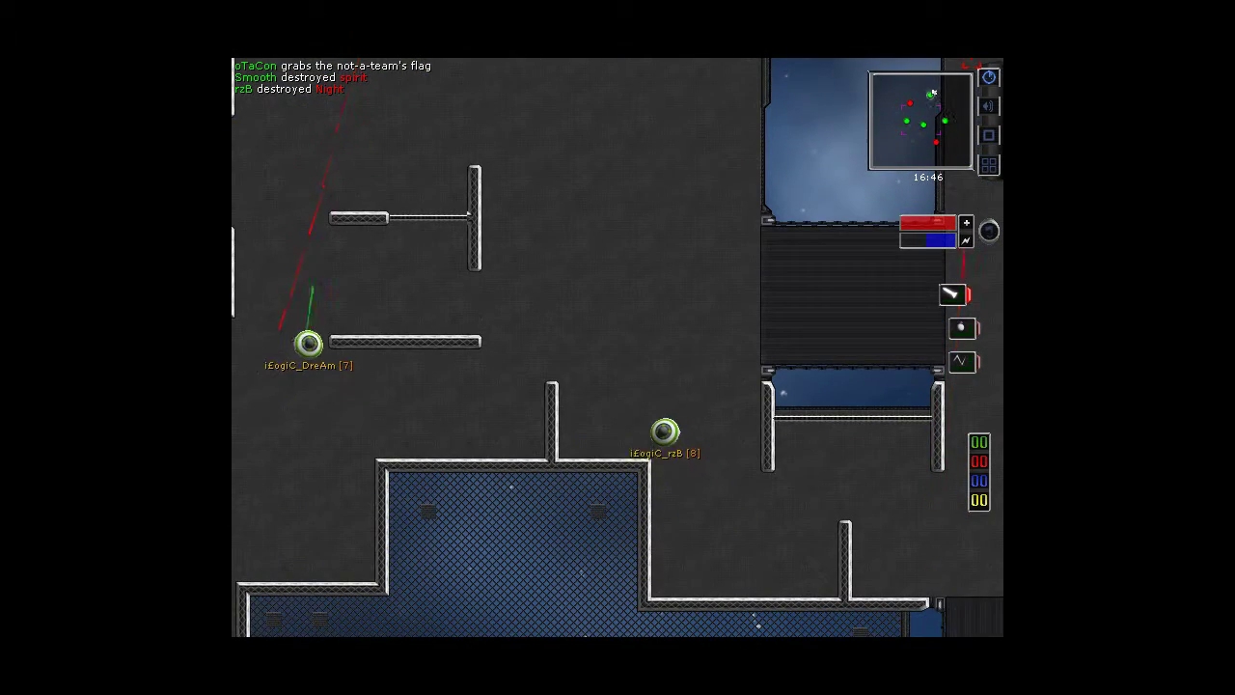
# Check the scoreboard, then keep spectating until oTaCon captures the flag for Green Team, 1–0.
pyautogui.press('Tab')
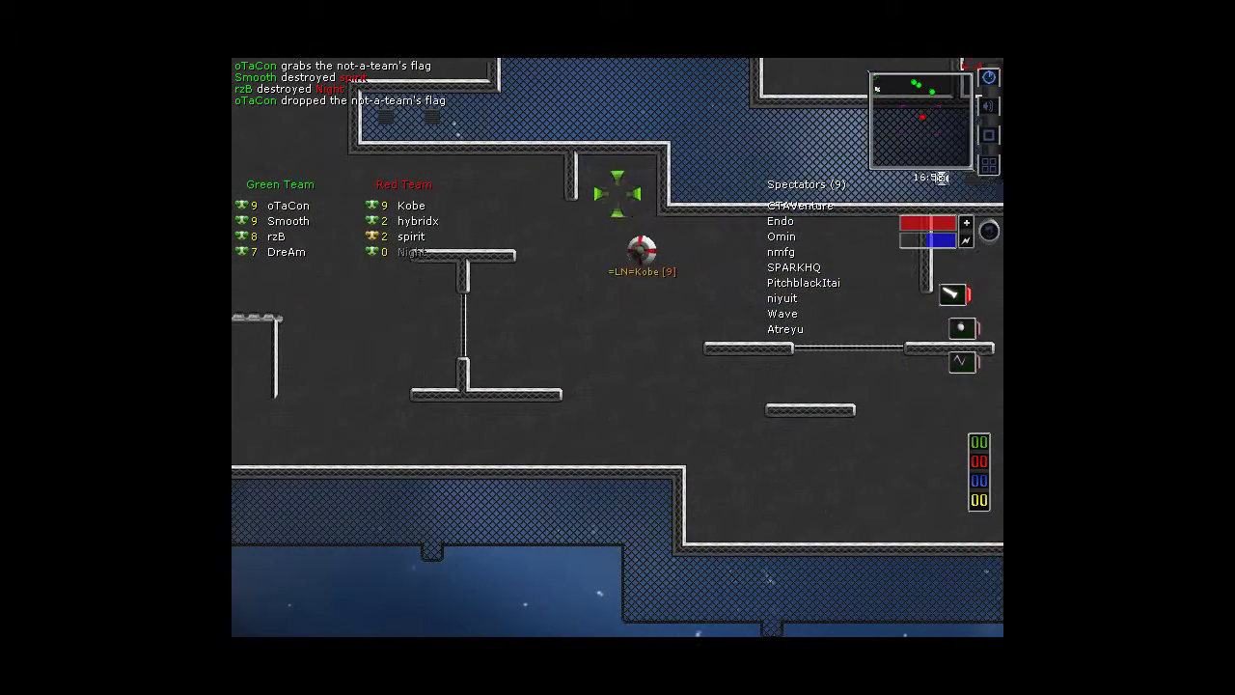
pyautogui.press('Tab')
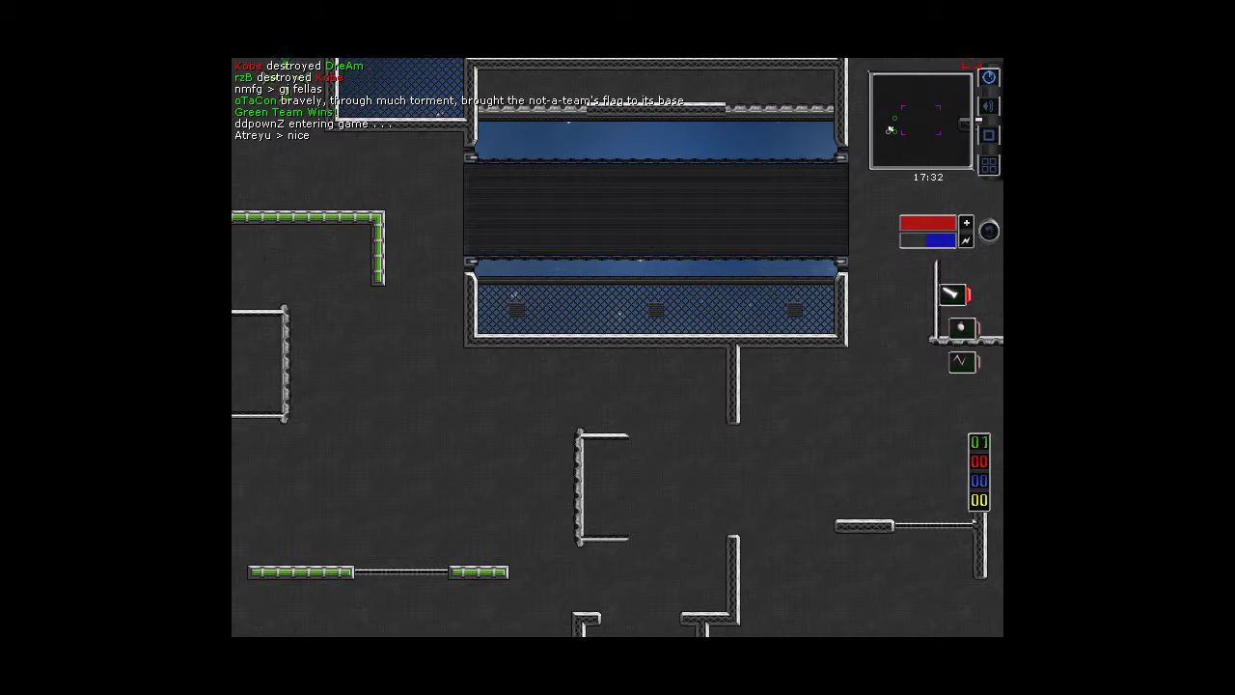
# Bring up the final scoreboard with both teams' player scores and the ten spectators.
pyautogui.press('Tab')
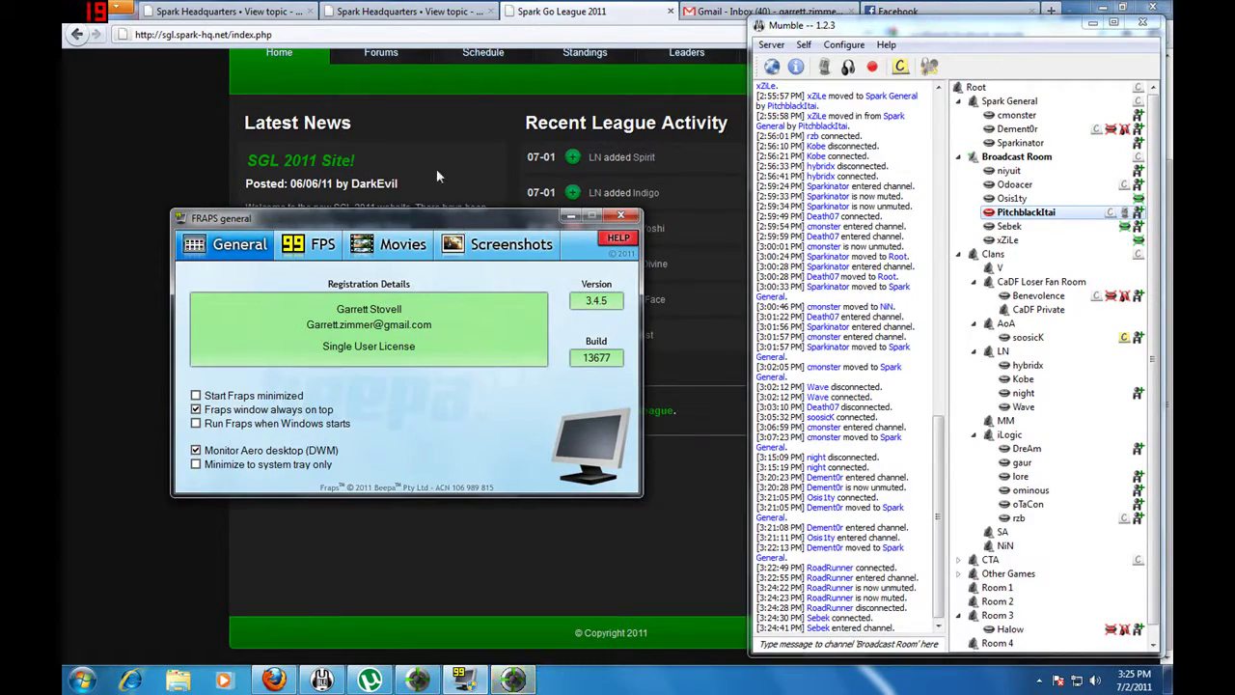
# Move Fraps aside, open the league standings page, and minimize Fraps to read the table.
pyautogui.moveTo(351, 218); pyautogui.dragTo(731, 340)
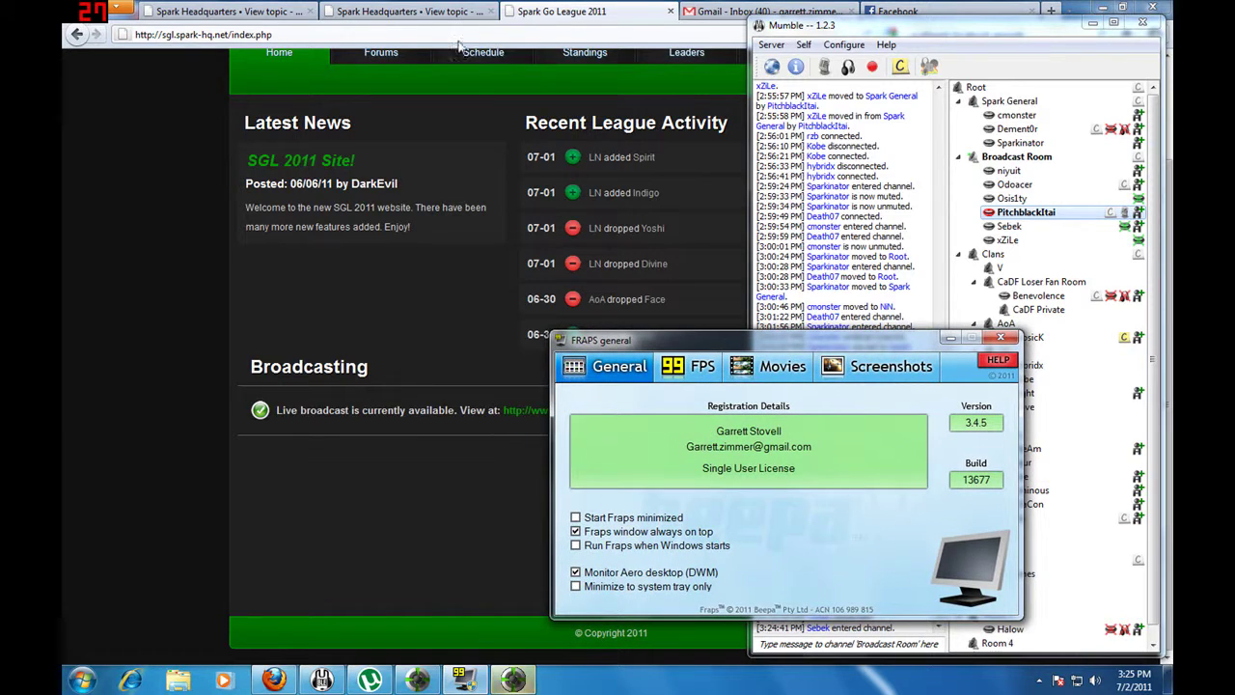
pyautogui.click(181, 276)
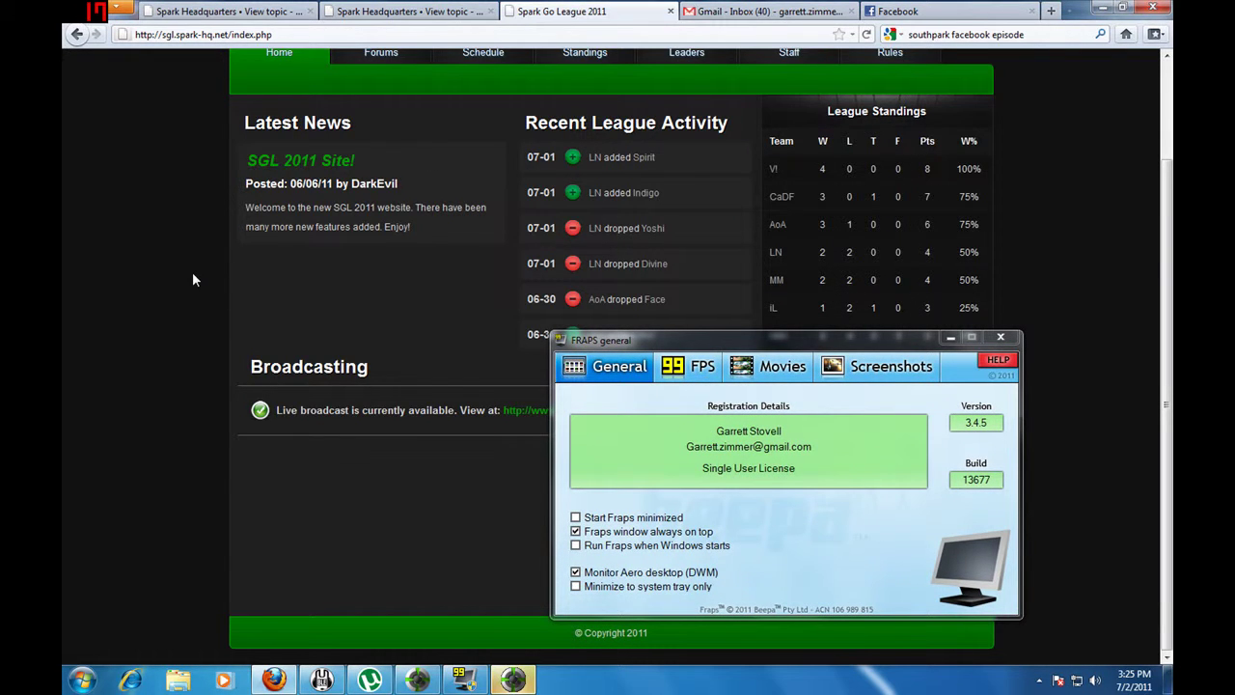
pyautogui.scroll(3, 192, 279)
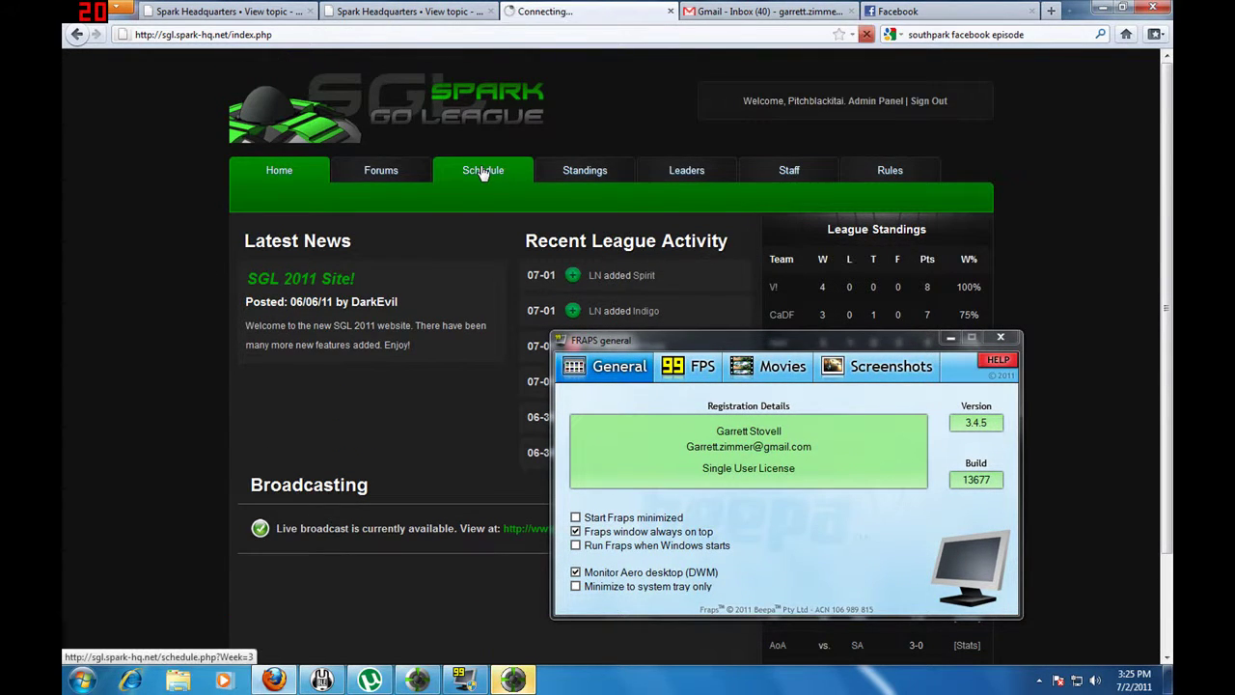
pyautogui.click(595, 172)
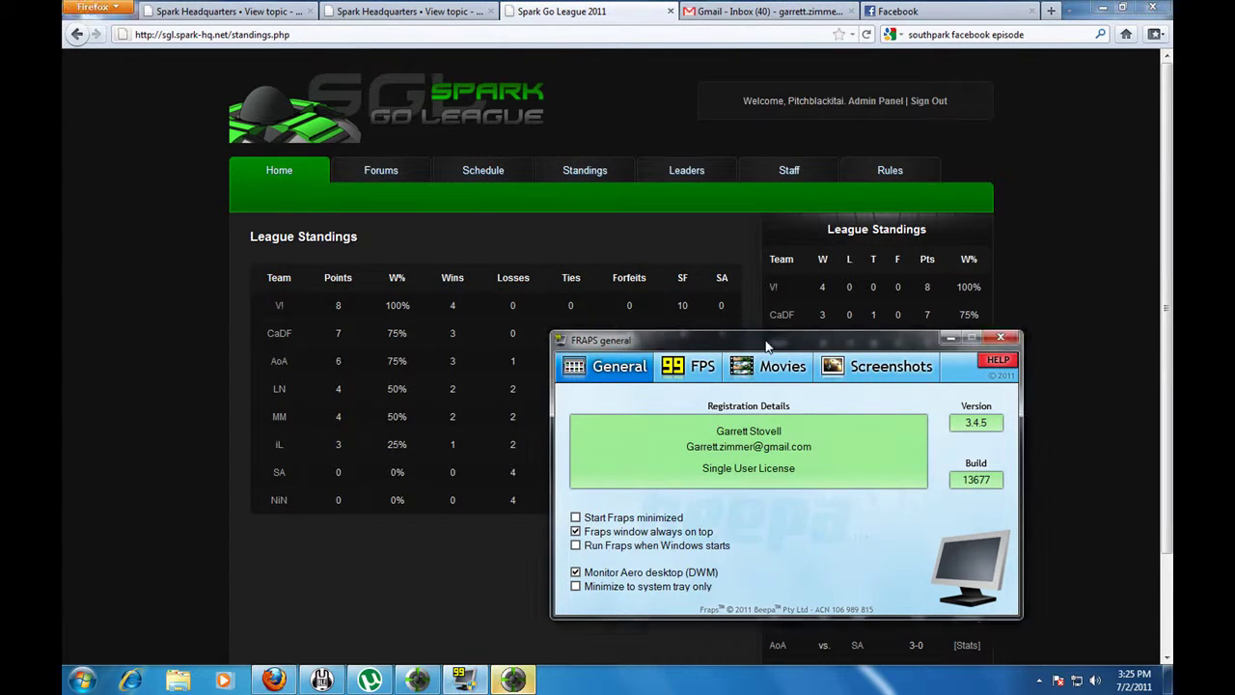
pyautogui.moveTo(763, 345)
pyautogui.mouseDown()
pyautogui.moveTo(853, 338)
pyautogui.moveTo(836, 339)
pyautogui.mouseUp()
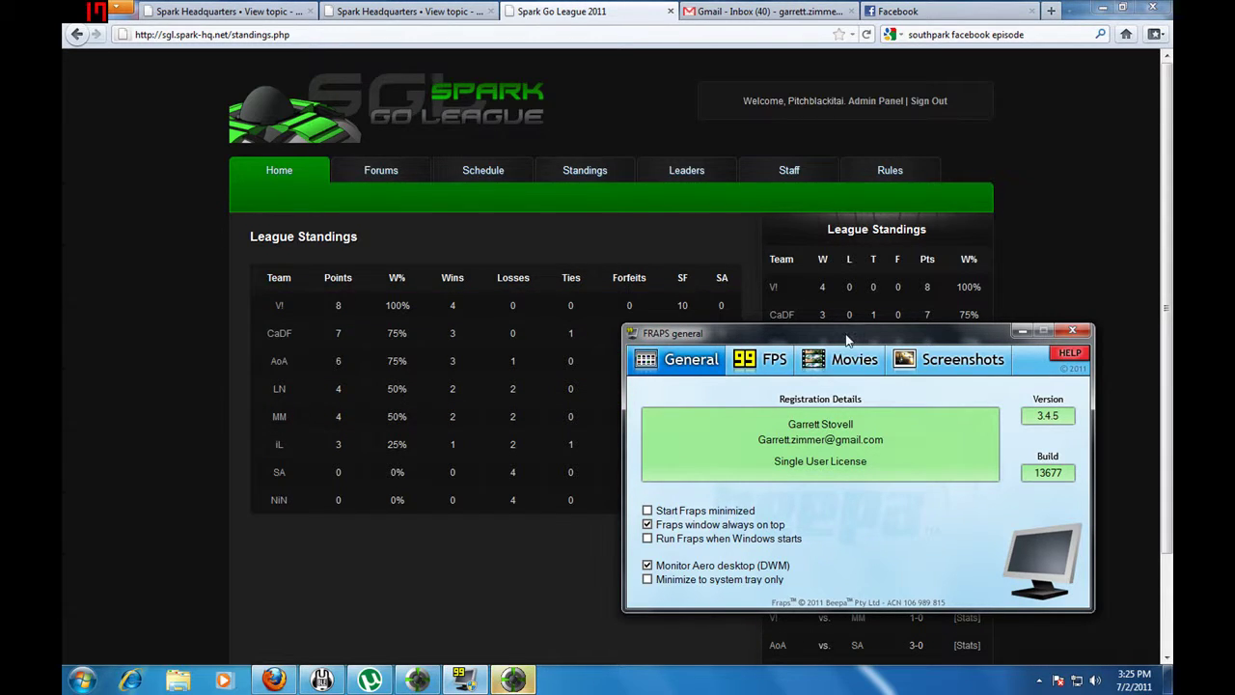
pyautogui.click(1022, 332)
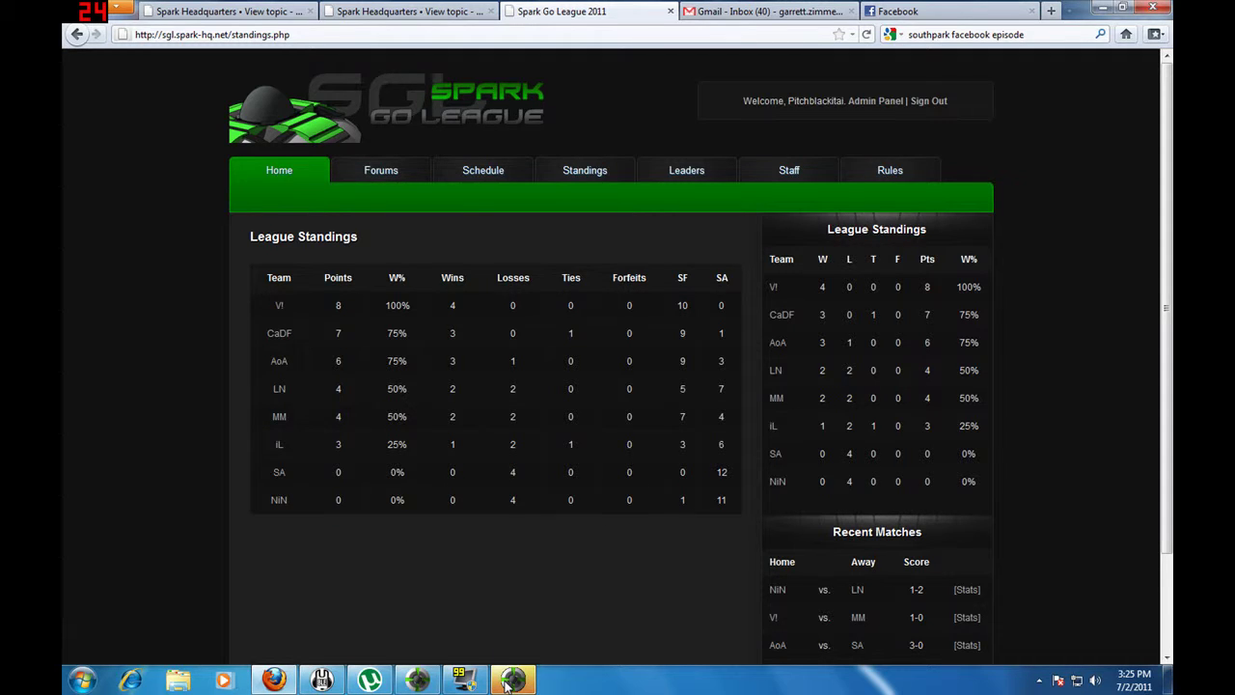
pyautogui.moveTo(512, 680)
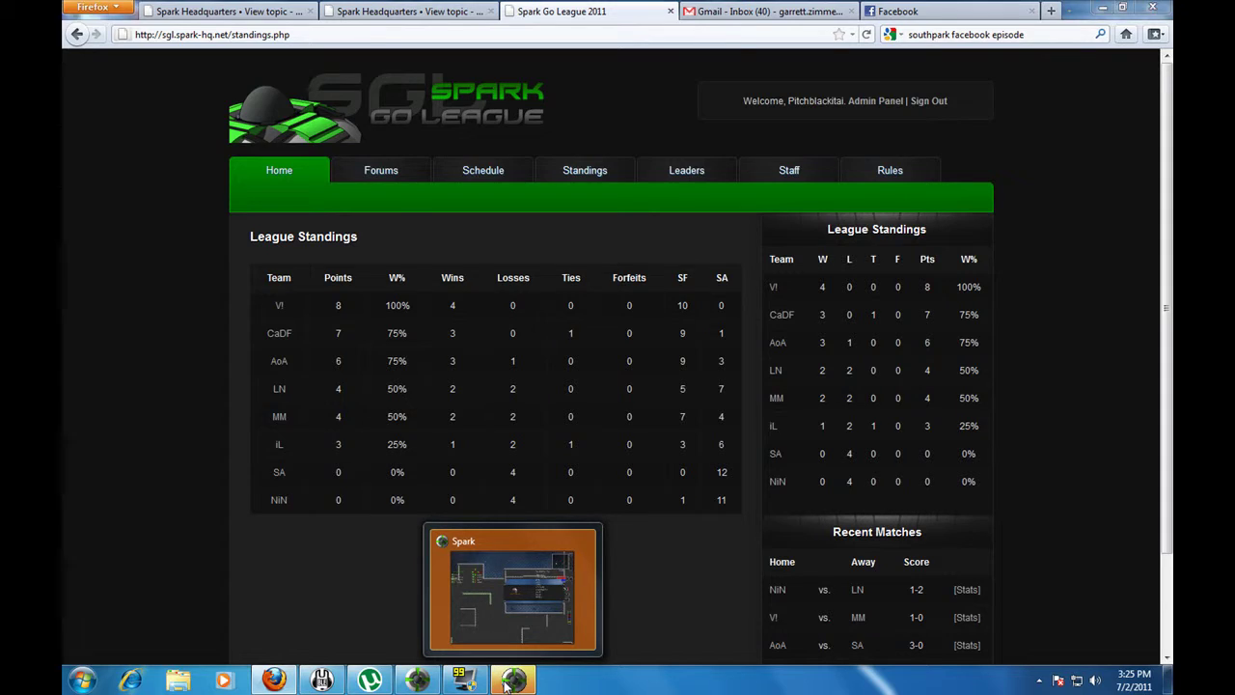
# Return to the Spark match full-screen and view the team scoreboard and spectator list.
pyautogui.click(509, 682)
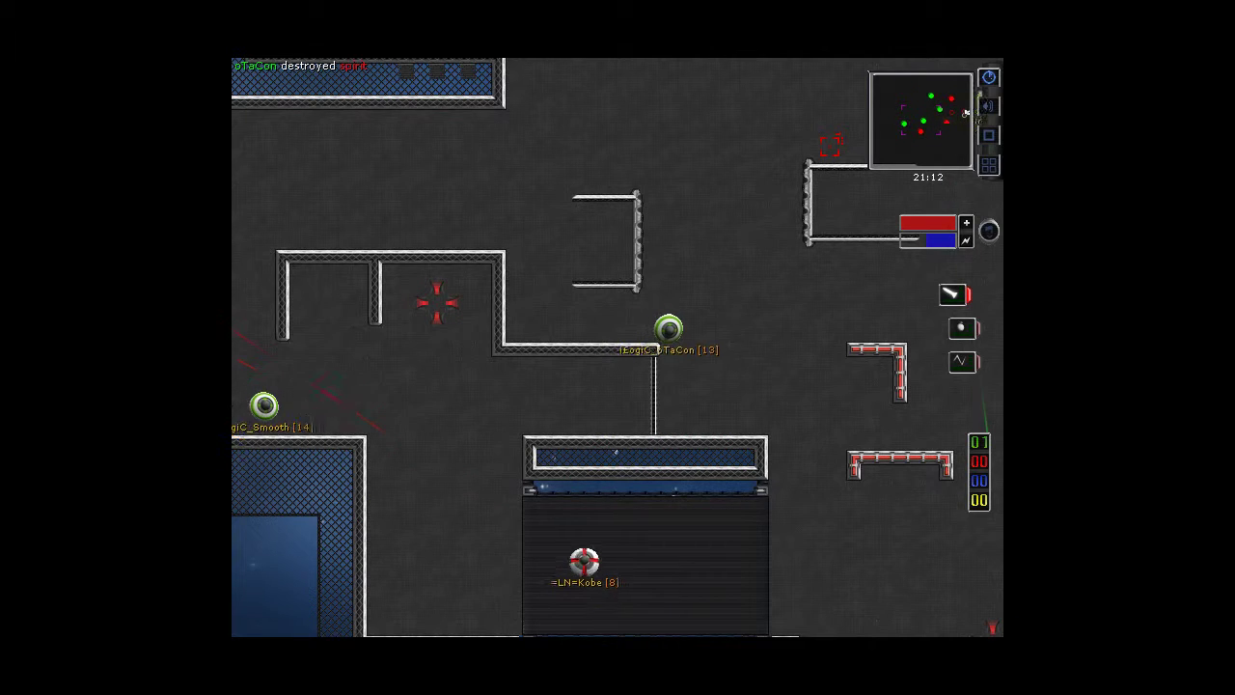
pyautogui.press('Tab')
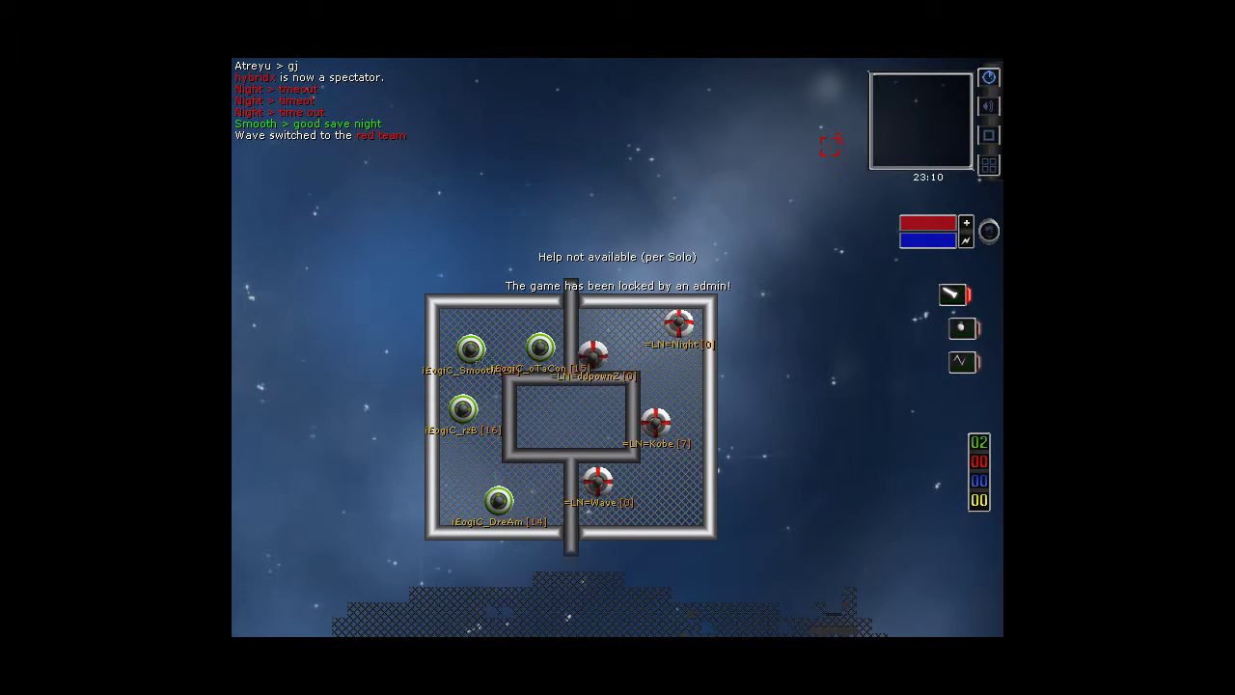
pyautogui.press('F2')
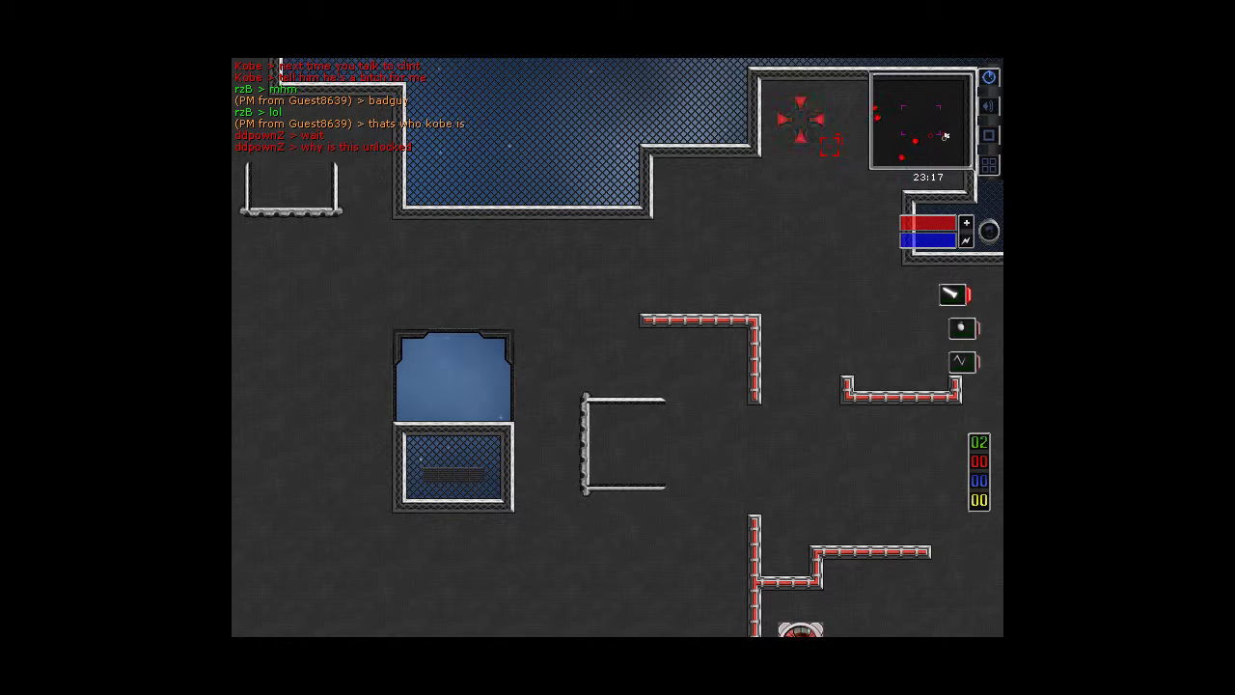
# Show the scoreboard listing Green Team's four players, Red Team's four, and ten spectators.
pyautogui.press('Tab')
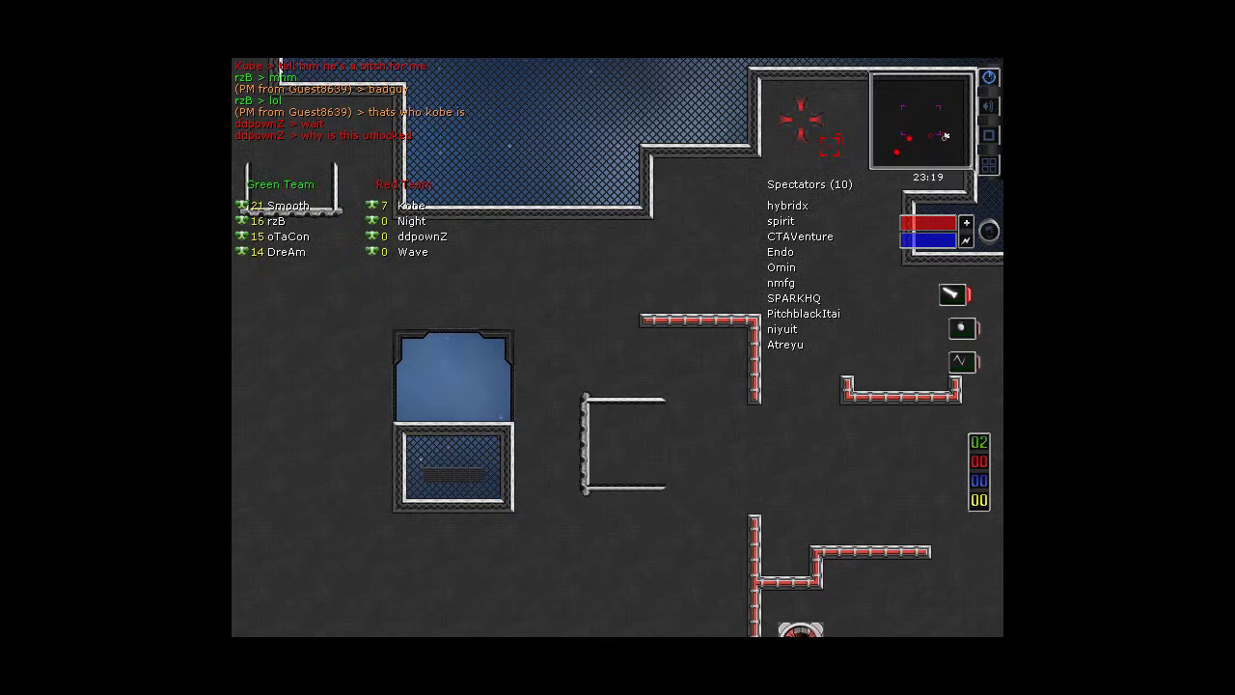